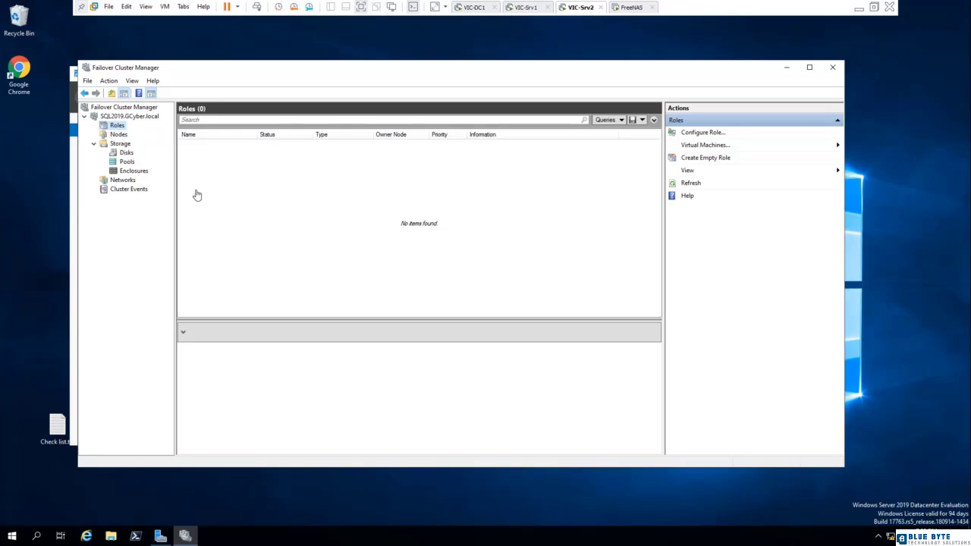
Examine the cluster's disks, checking what each one is assigned to.
right_click(119, 129)
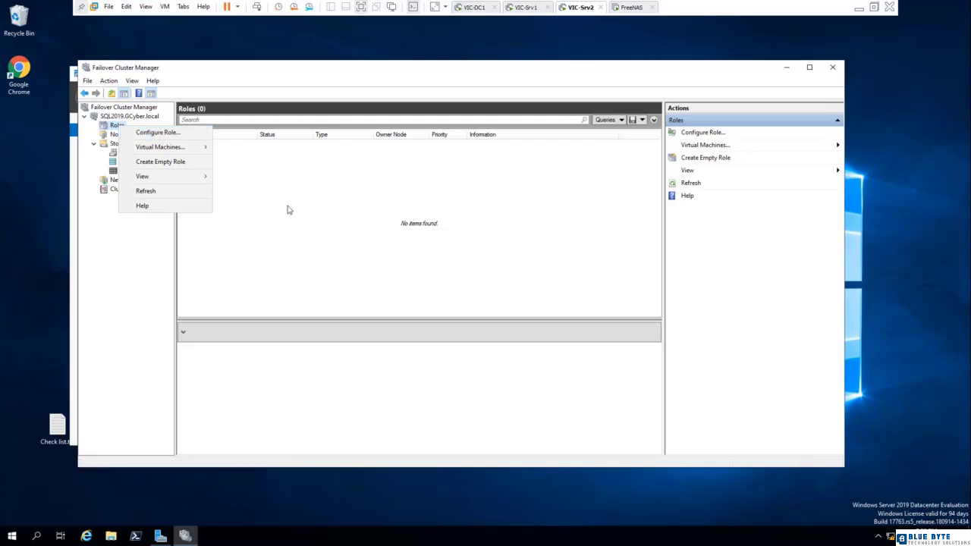
left_click(306, 216)
left_click(123, 153)
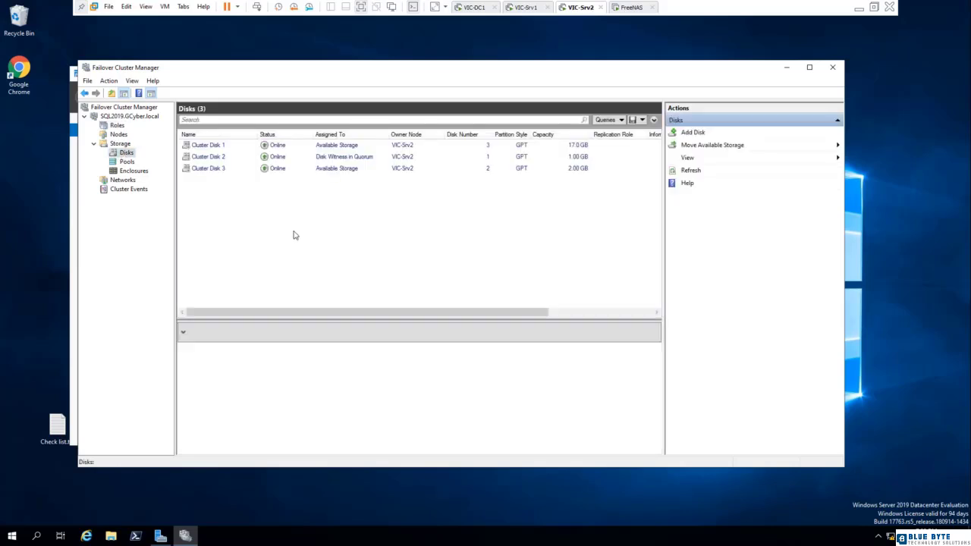
left_click(359, 168)
left_click(326, 157)
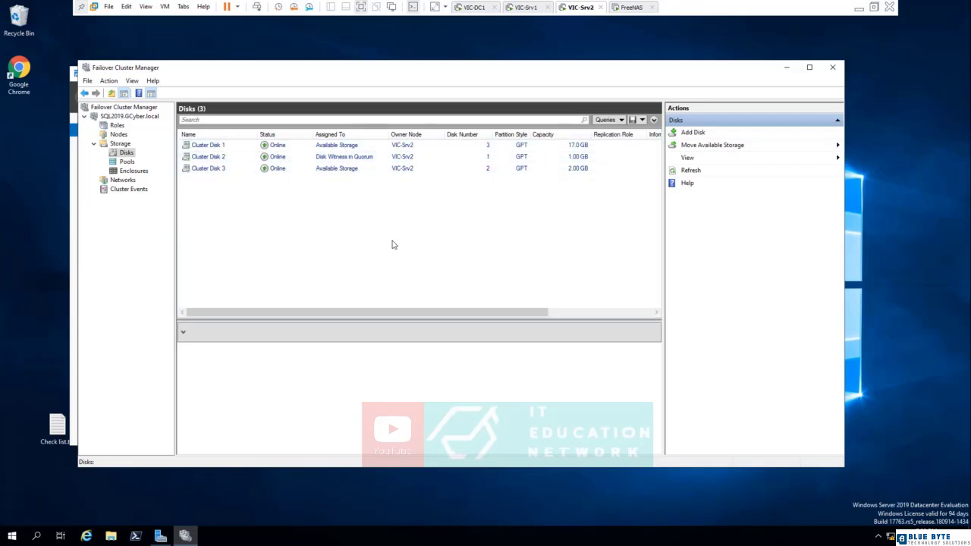
Start configuring a new clustered role and choose Distributed Transaction Coordinator (DTC) as the role for high availability.
left_click(116, 127)
right_click(116, 127)
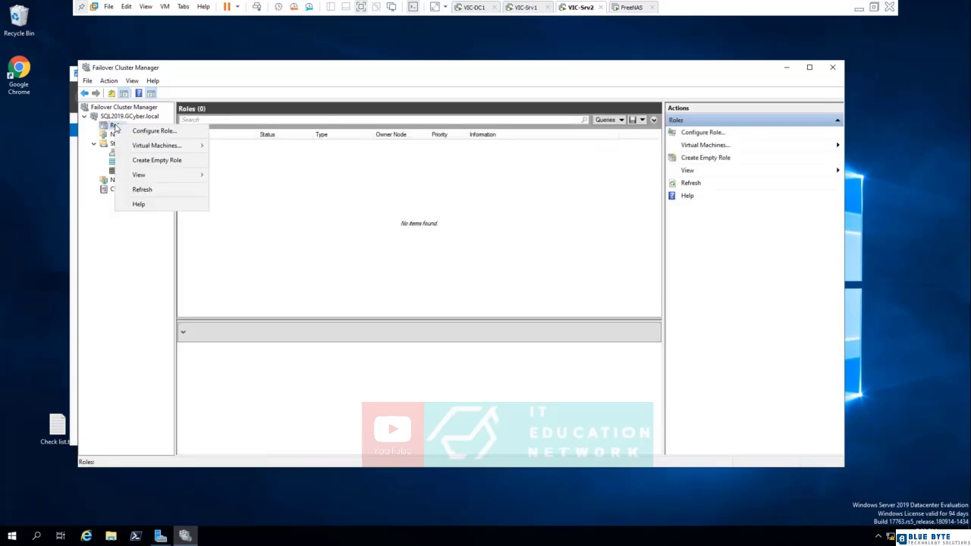
left_click(155, 130)
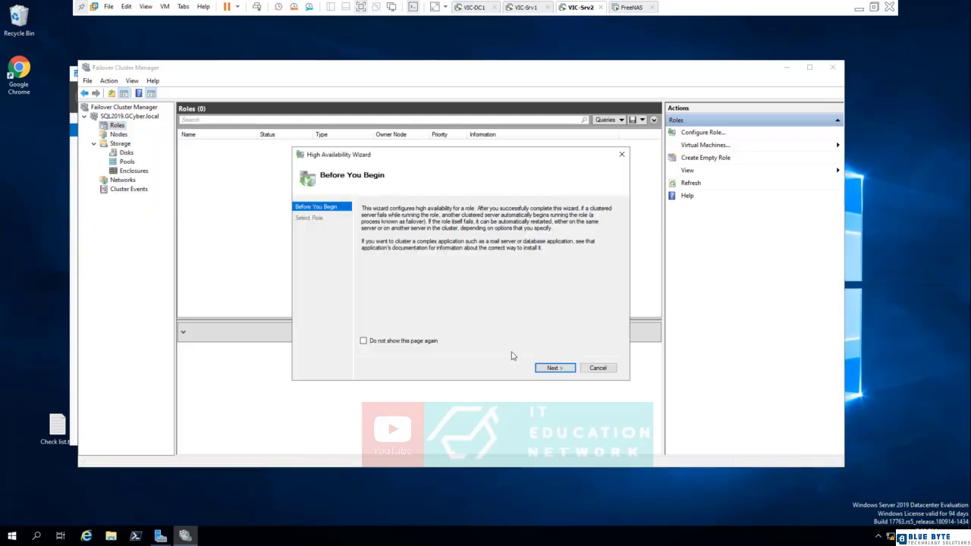
left_click(554, 368)
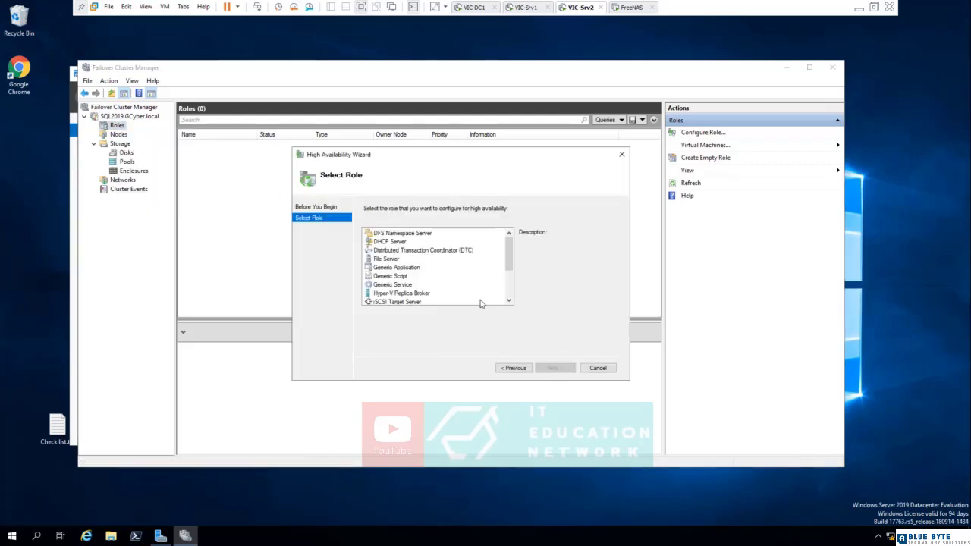
left_click_drag(512, 255, 510, 287)
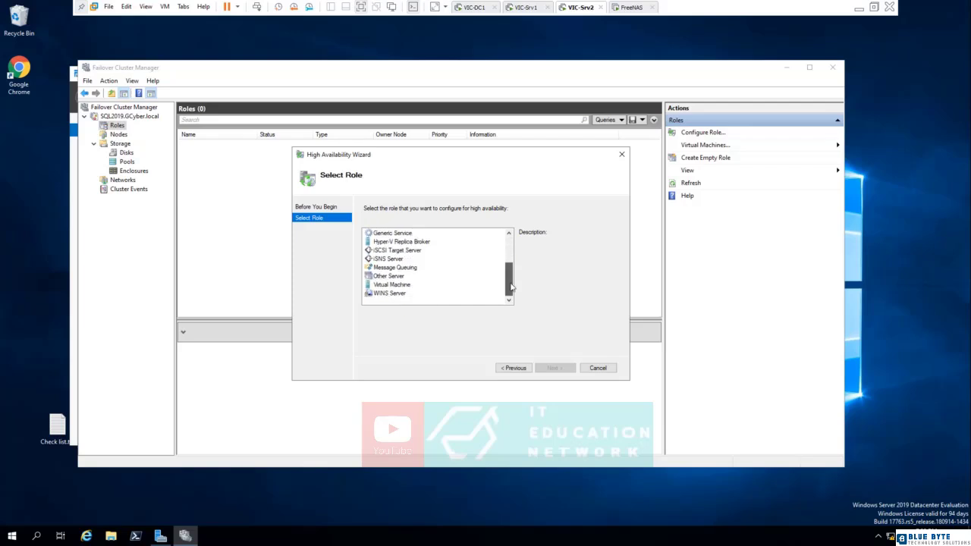
left_click_drag(511, 286, 511, 254)
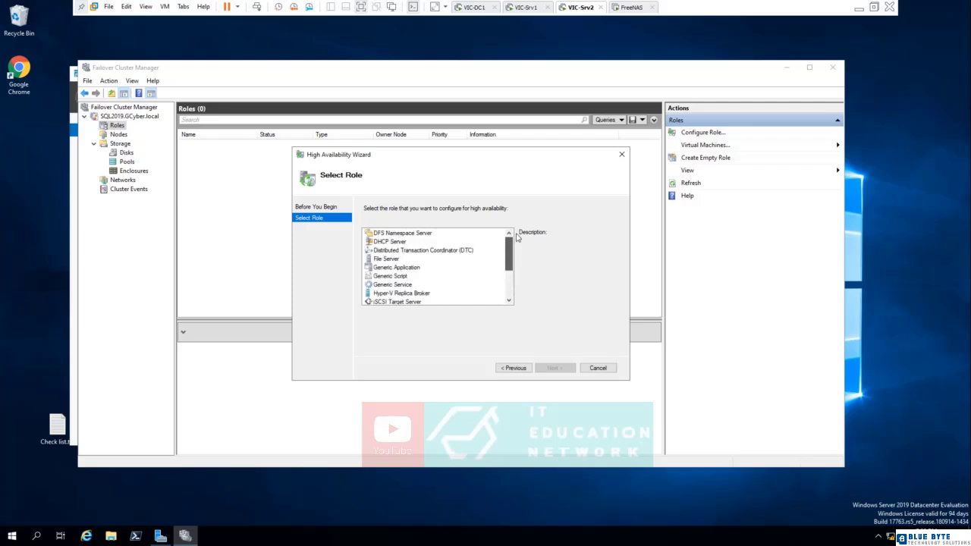
left_click(416, 253)
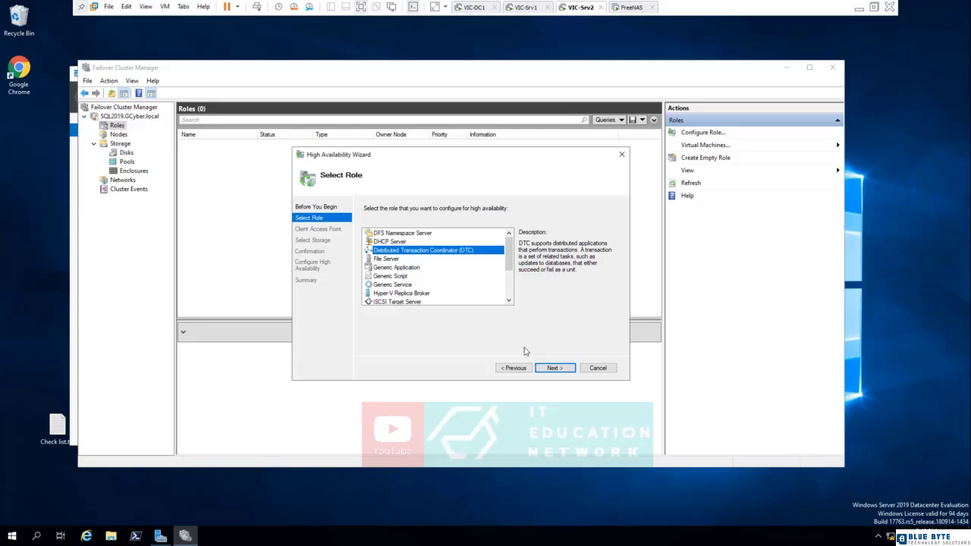
left_click(556, 371)
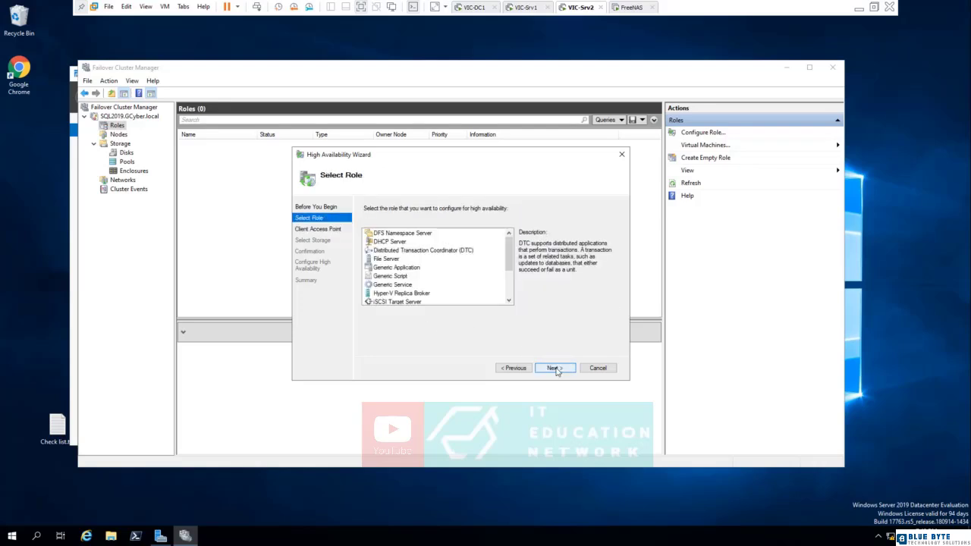
Check the DNS records on VIC-DC1 and set the role's client access point to name SQL2019DTC and address 192.168.0.201.
left_click(554, 368)
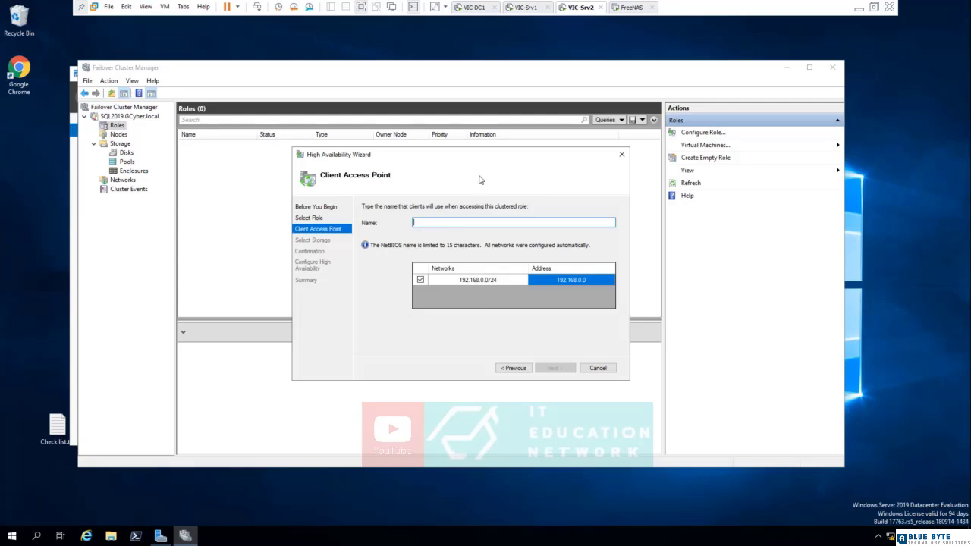
left_click(480, 9)
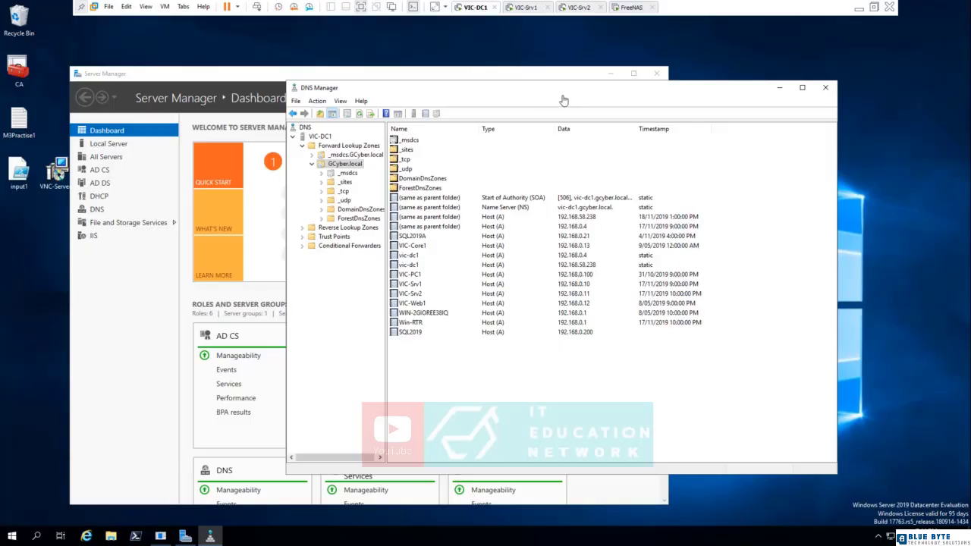
left_click_drag(514, 83, 441, 60)
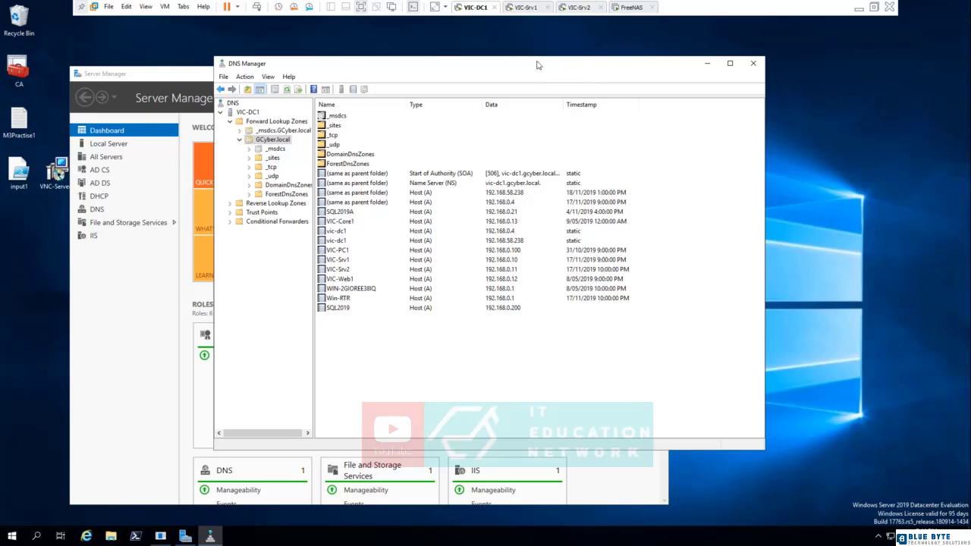
left_click(577, 8)
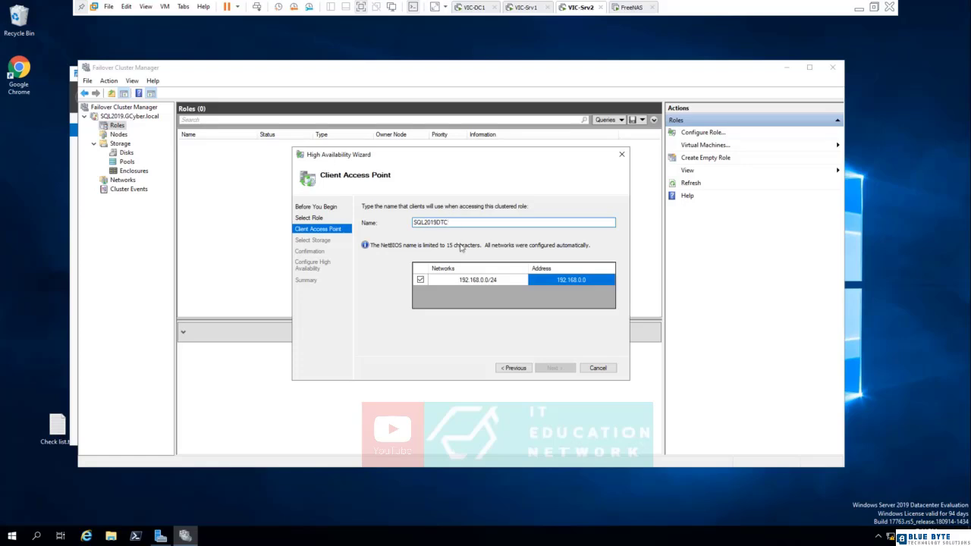
left_click(592, 283)
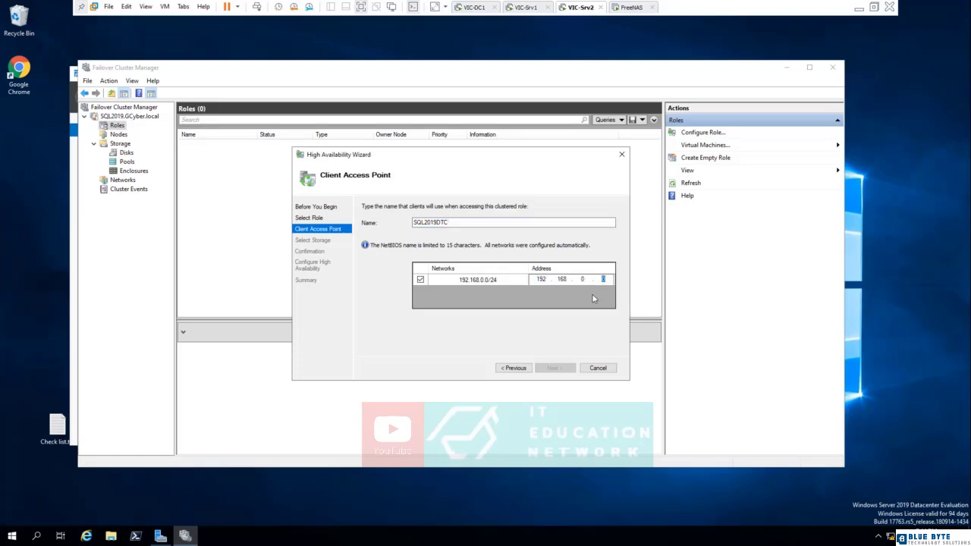
type("201")
left_click(555, 368)
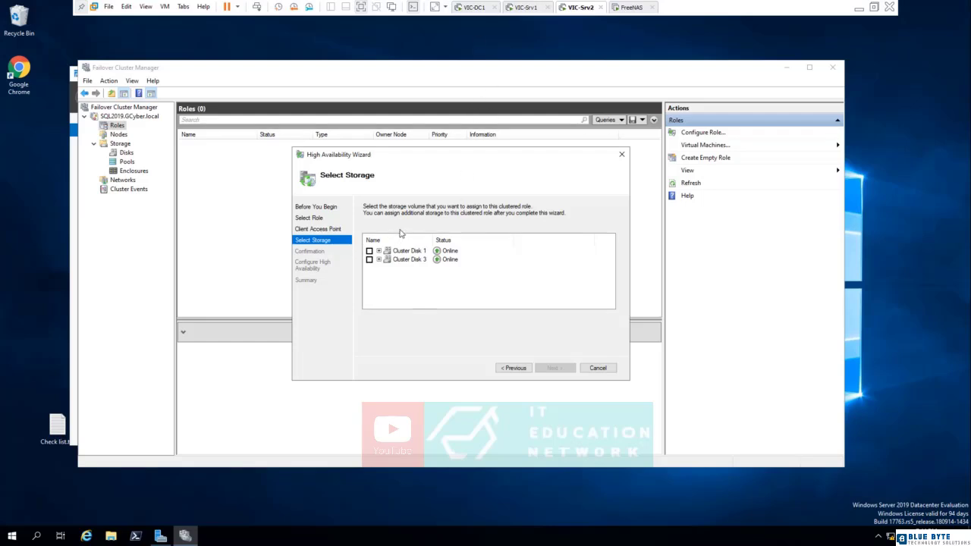
Switch to DNS Manager on VIC-DC1 and refresh the GCyber.local zone records.
left_click(471, 9)
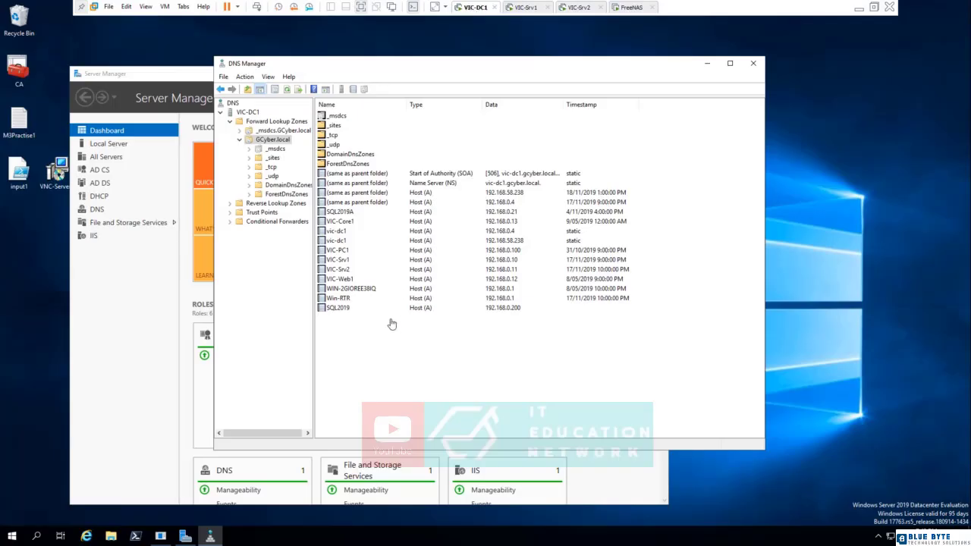
right_click(401, 358)
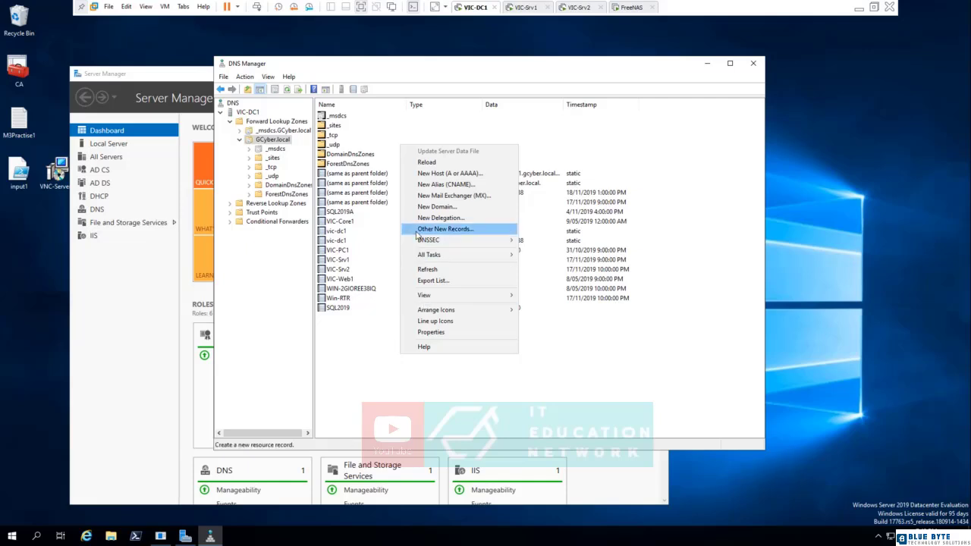
left_click(427, 268)
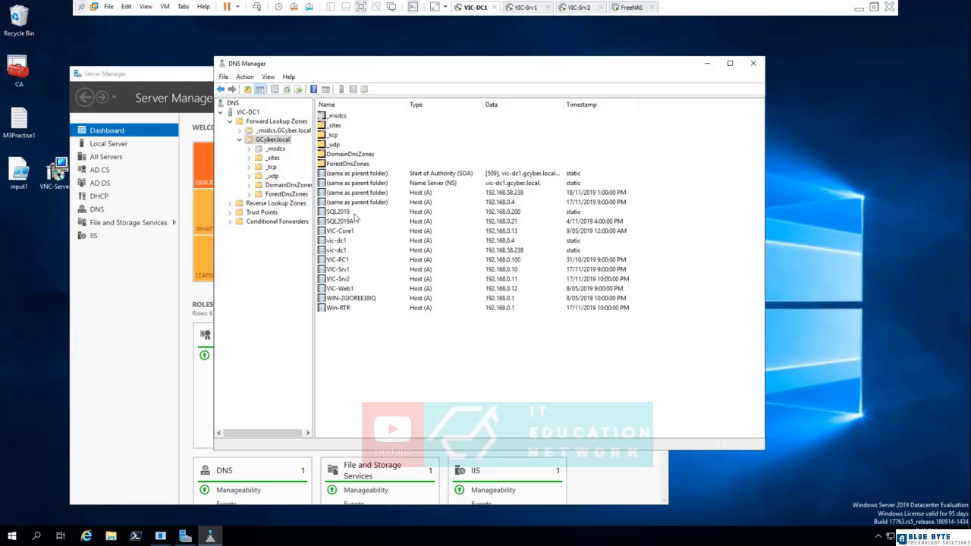
Add a host (A) record named SQL2019DTC with IP address 192.168.0.201 to the GCyber.local zone.
right_click(355, 335)
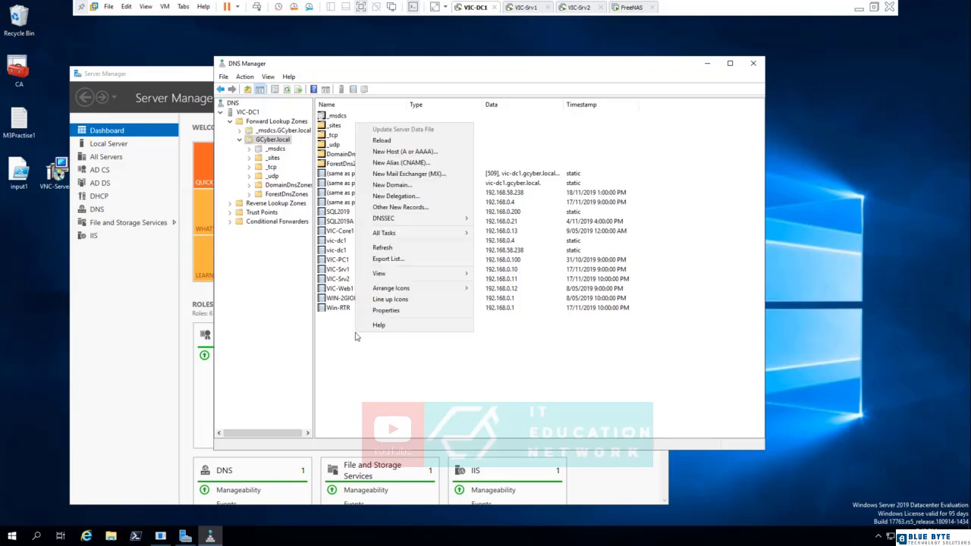
left_click(407, 154)
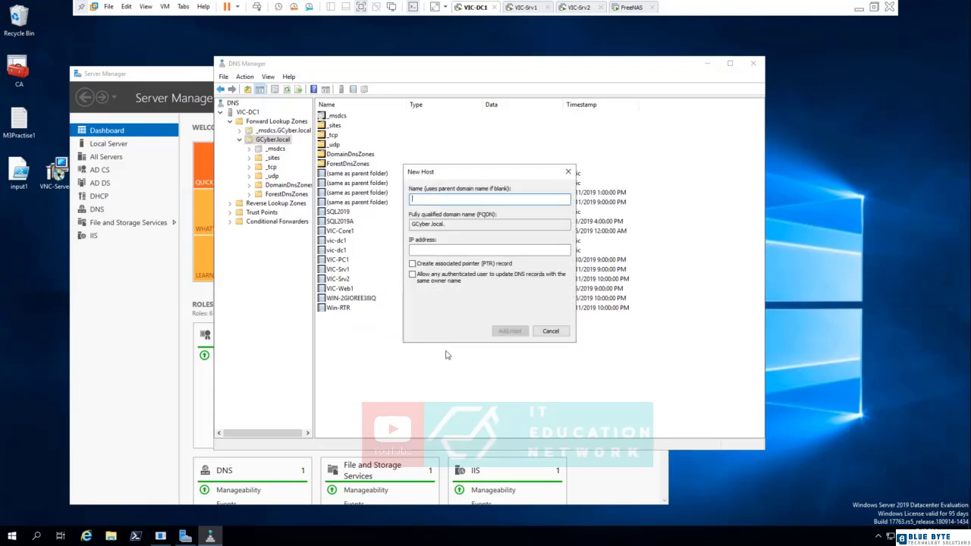
type("SQL2019DTC")
key("Tab")
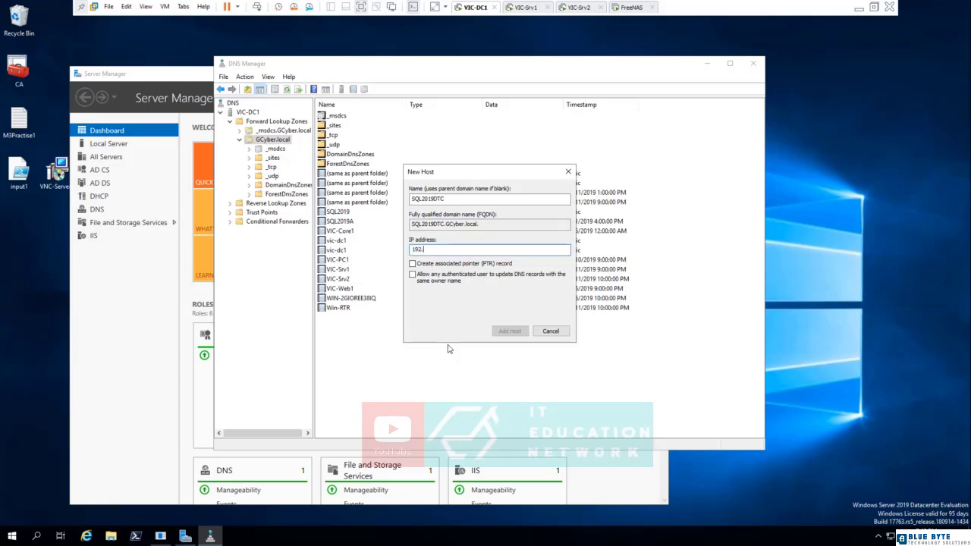
type("192.168.0.201")
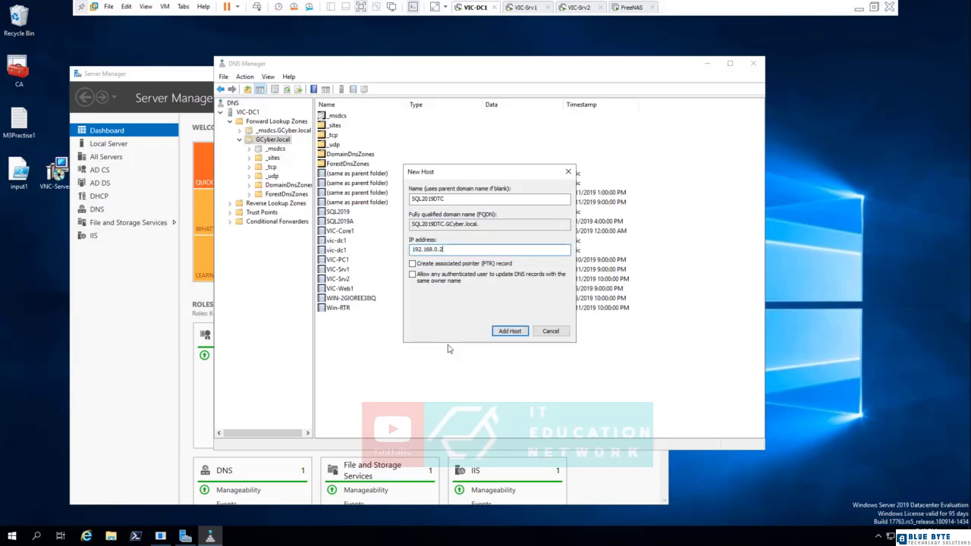
left_click(491, 331)
left_click(561, 304)
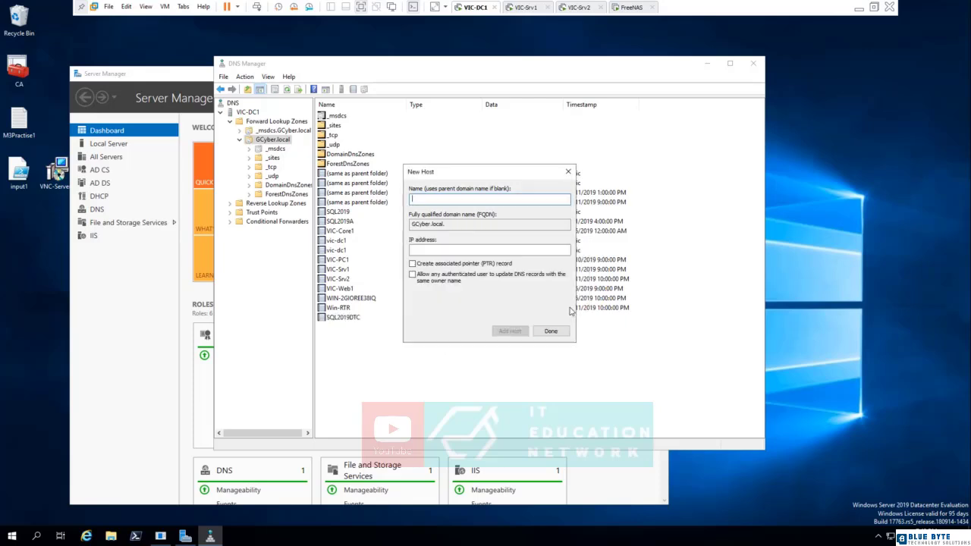
left_click(551, 331)
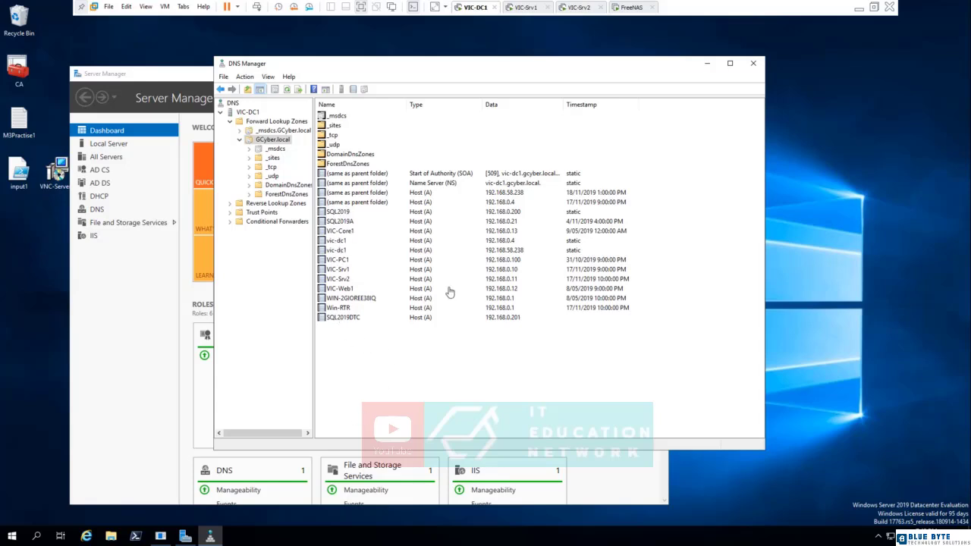
Back on VIC-Srv2, assign Cluster Disk 3 as the DTC role's storage and complete the High Availability Wizard.
left_click(580, 7)
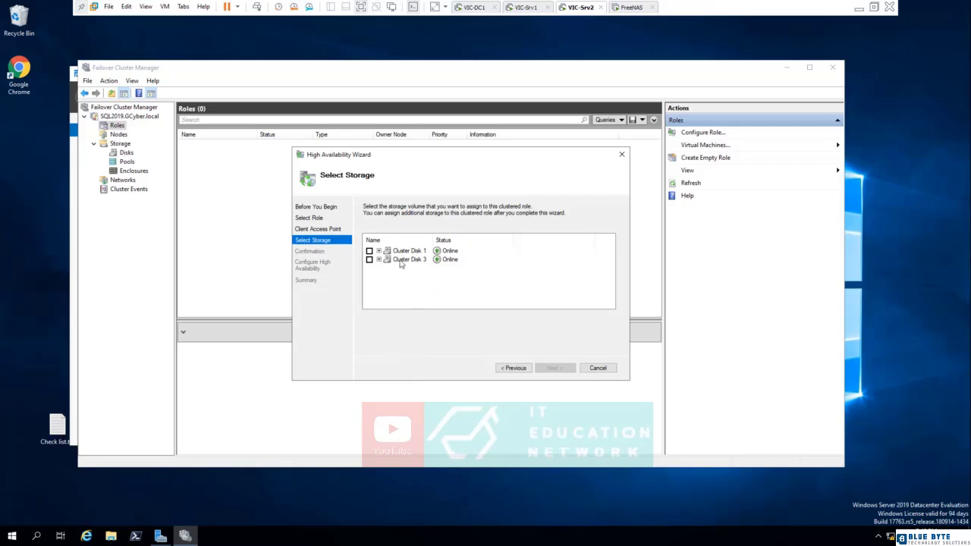
left_click(378, 260)
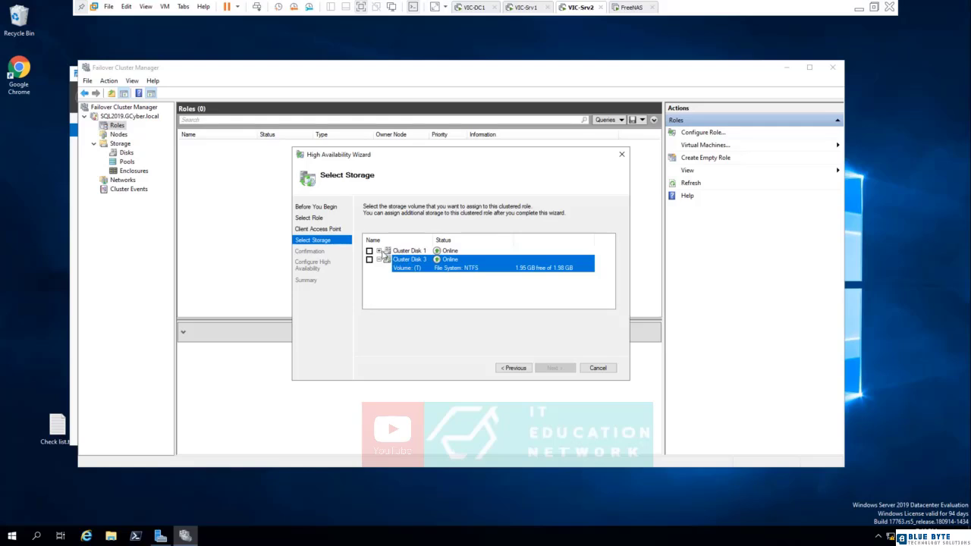
left_click(385, 252)
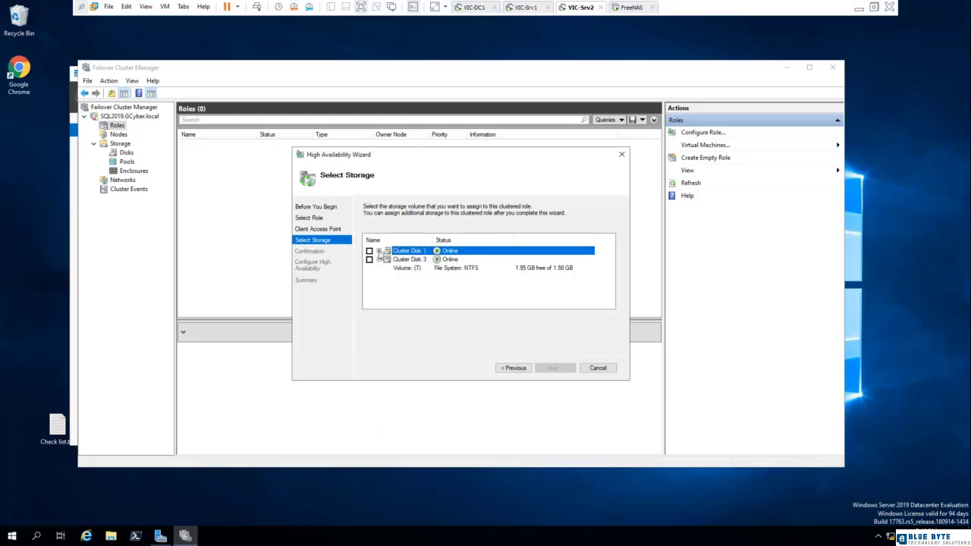
left_click(379, 251)
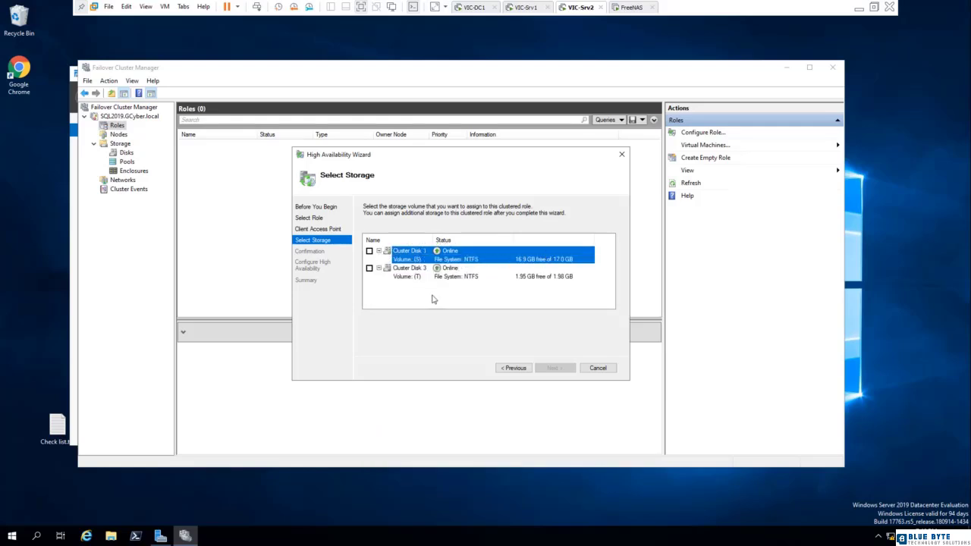
left_click(369, 268)
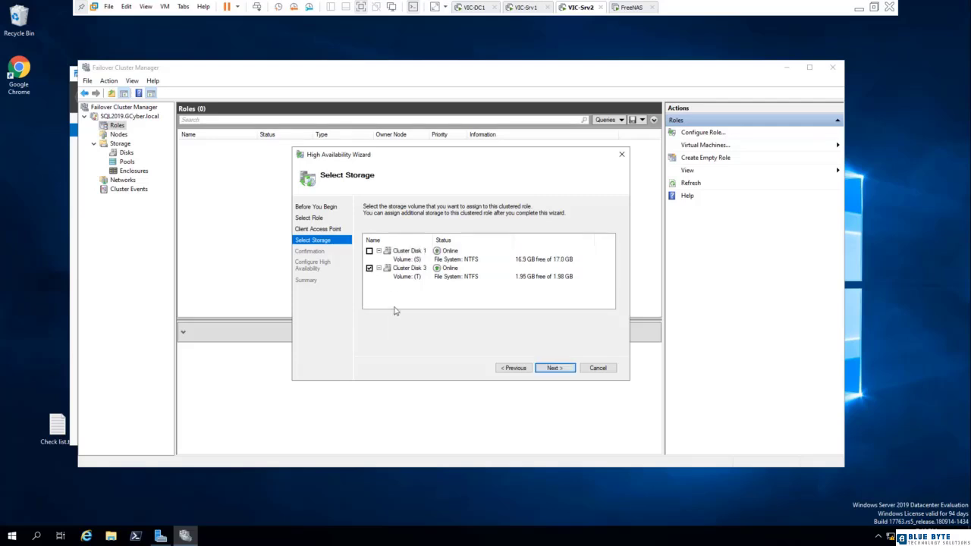
left_click(565, 368)
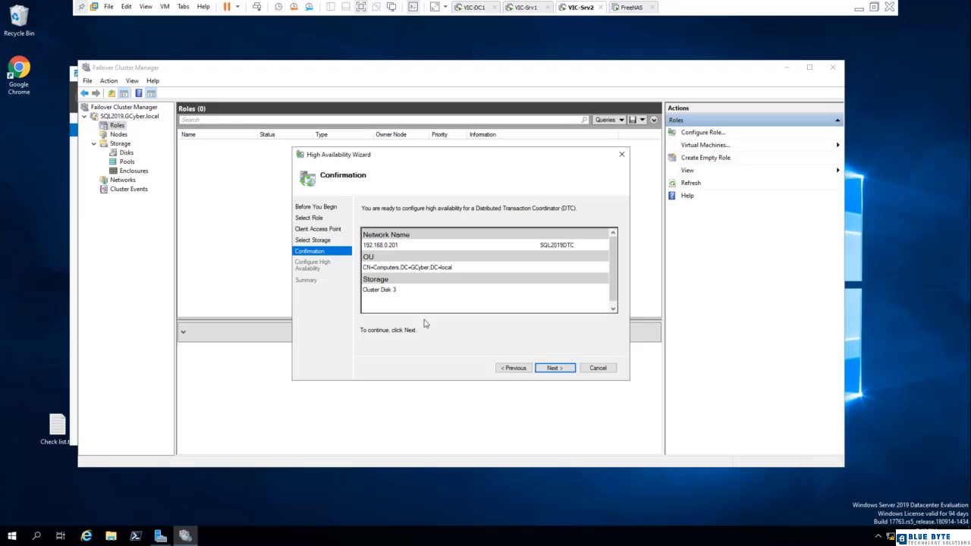
left_click(546, 368)
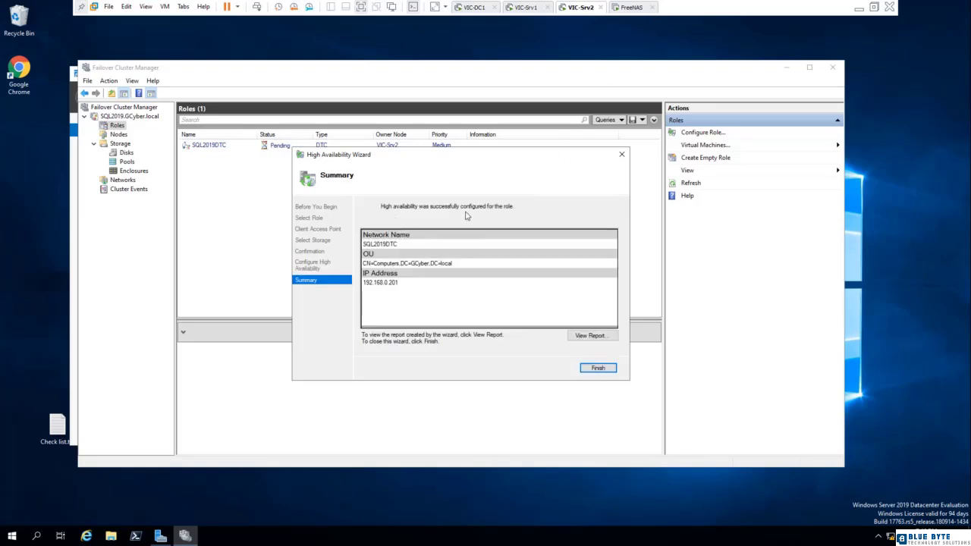
left_click(596, 369)
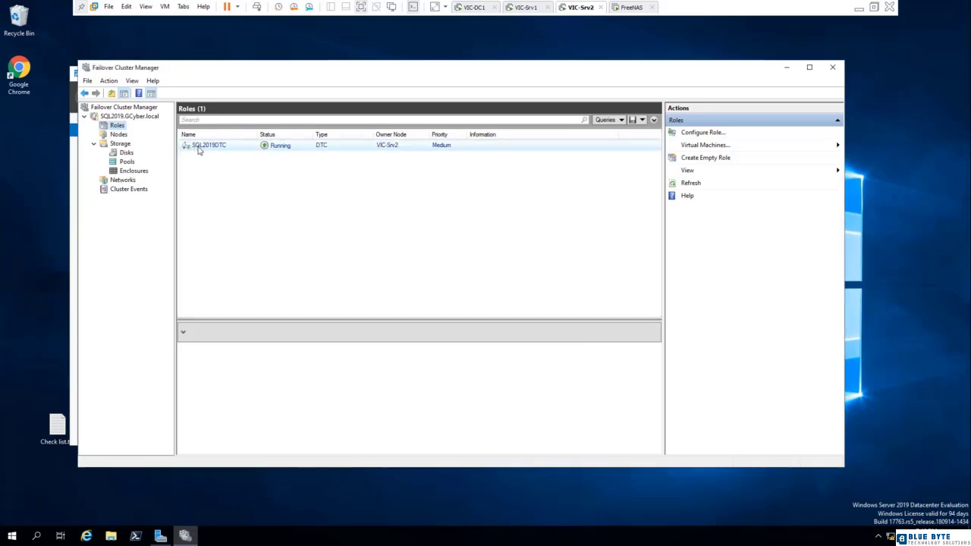
View the SQL2019.GCyber.local cluster summary and open its recent error and warning events.
left_click(112, 118)
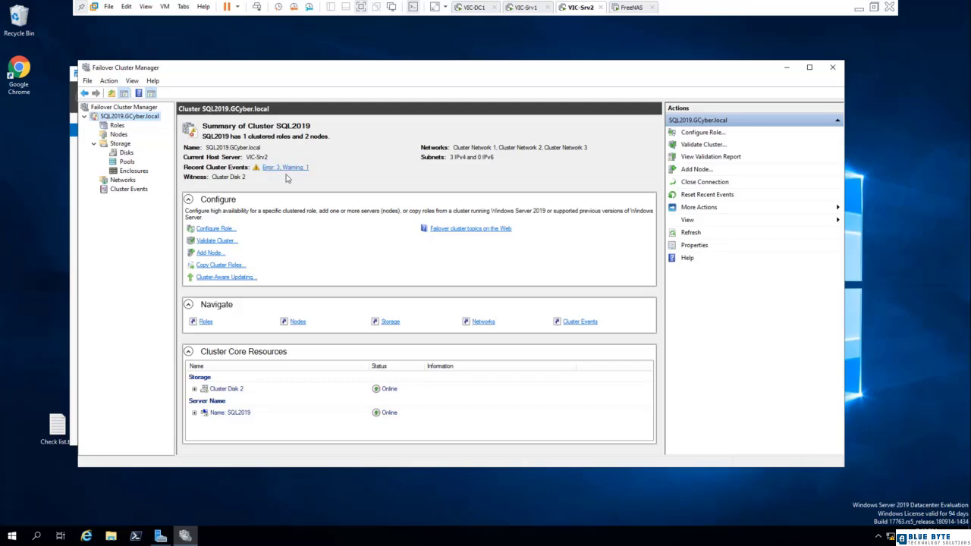
left_click(295, 168)
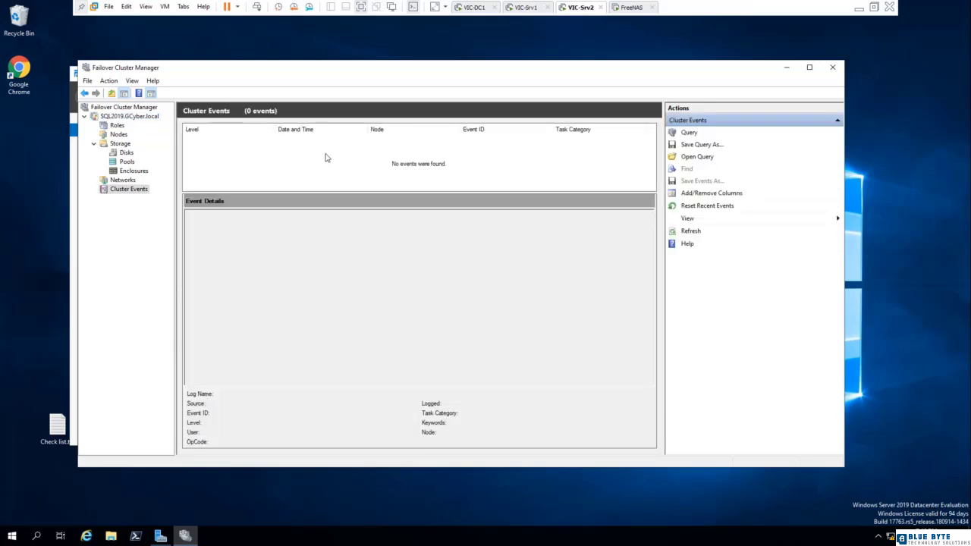
Refresh the cluster events list and examine the details of the oldest error, the warning and the error just above it.
left_click(683, 231)
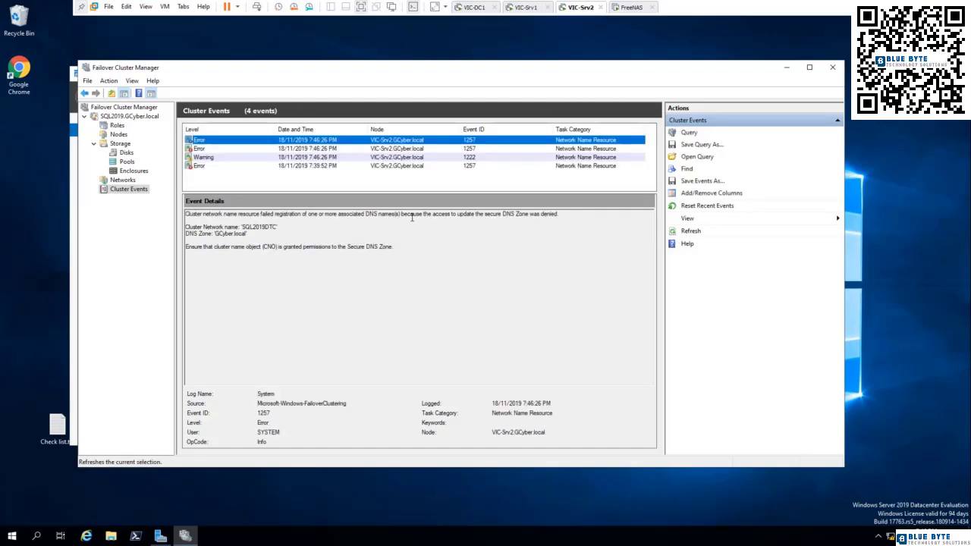
left_click(200, 166)
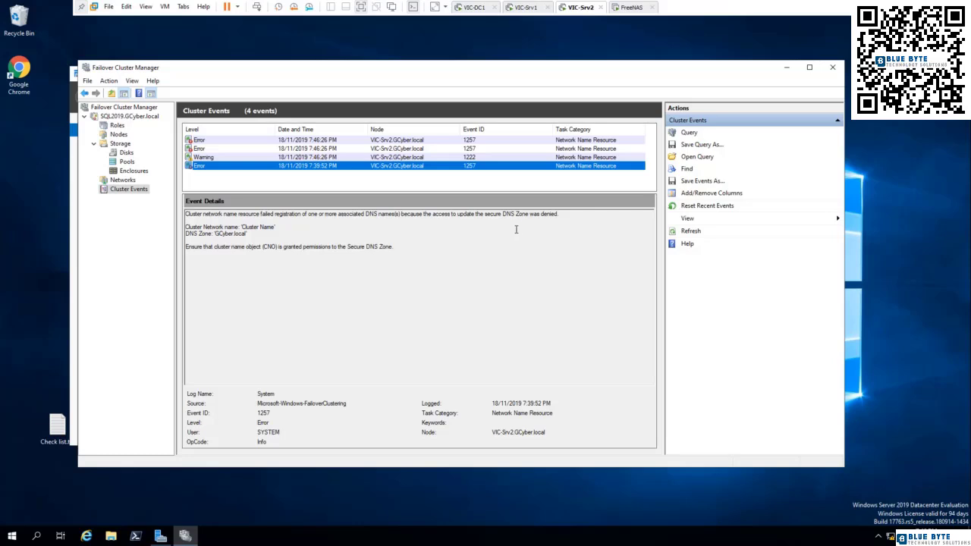
left_click(211, 158)
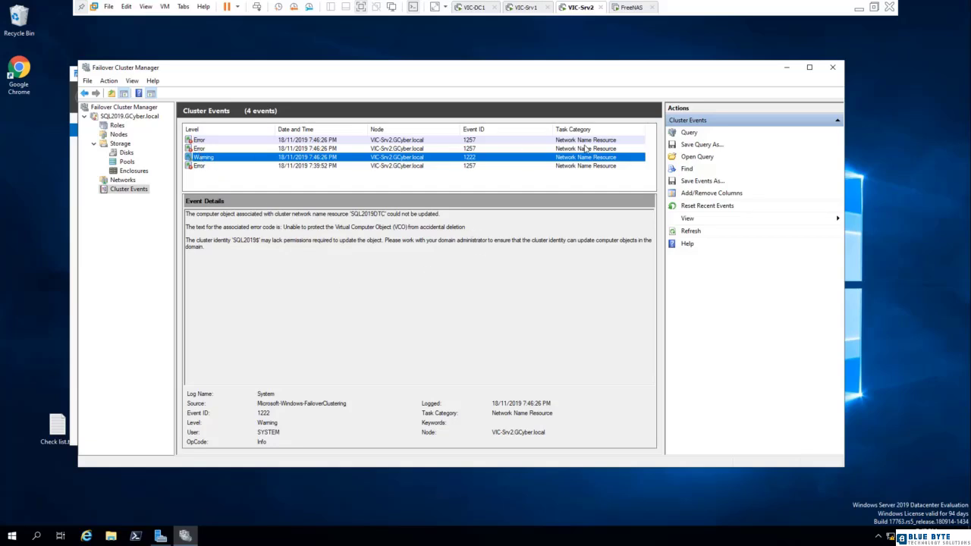
left_click(203, 149)
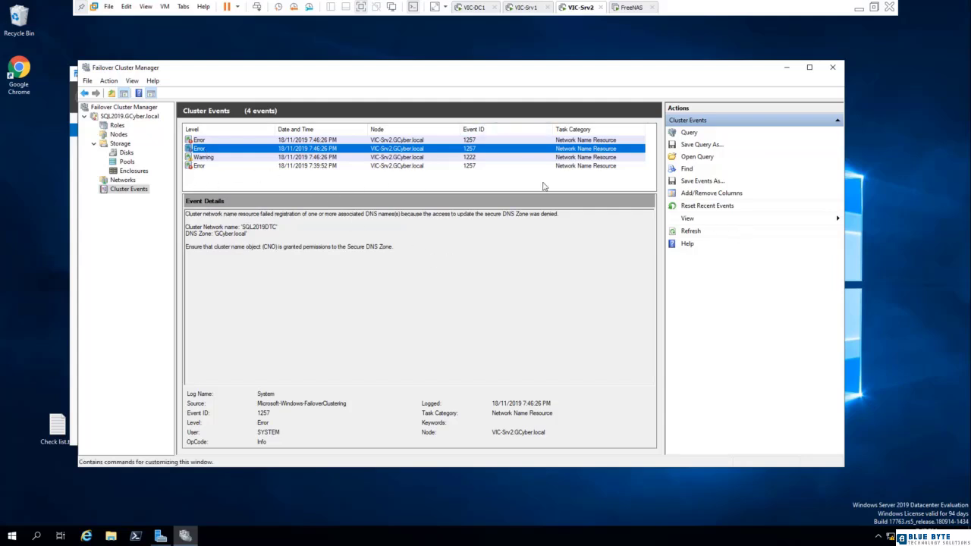
Reset the recent cluster events and return to the SQL2019.GCyber.local cluster summary.
left_click(699, 207)
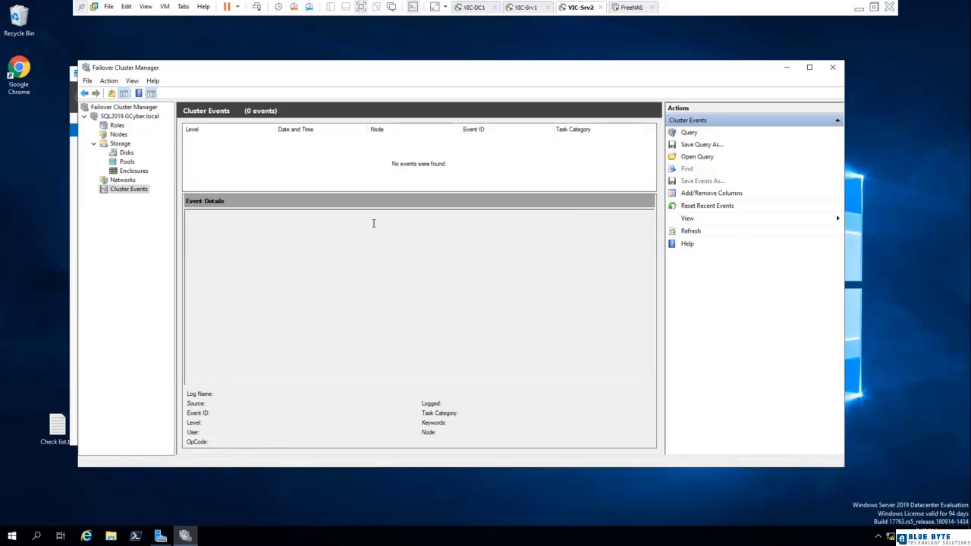
left_click(118, 118)
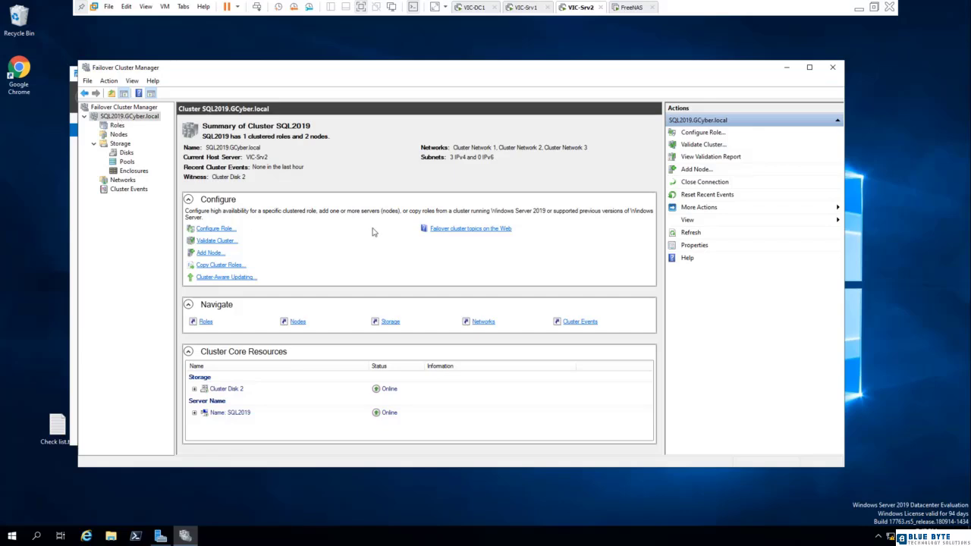